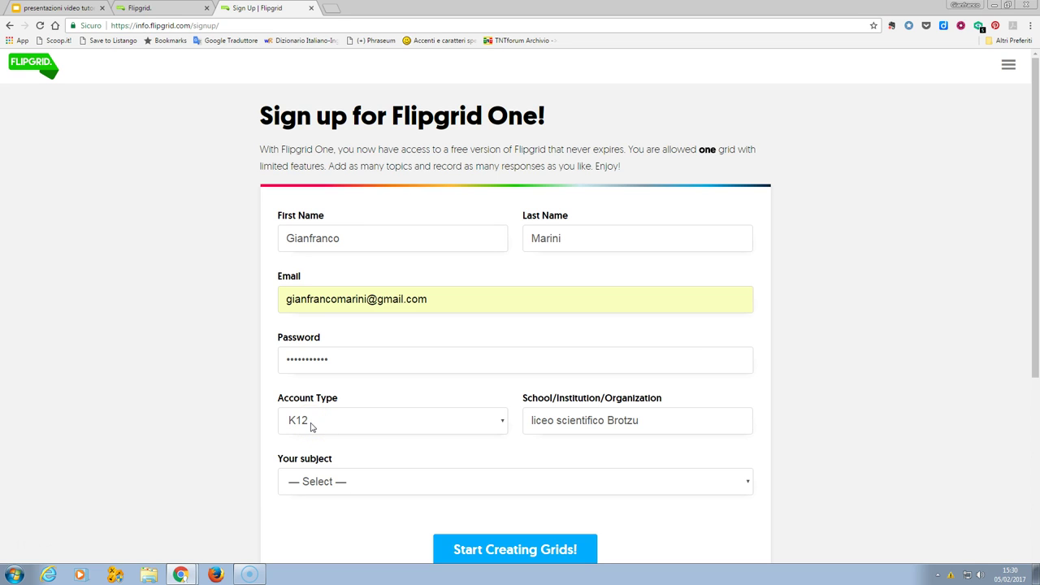
Set the subject to Other in the sign-up form and submit it to start creating grids
{"action": "left_click", "coordinate": [337, 483]}
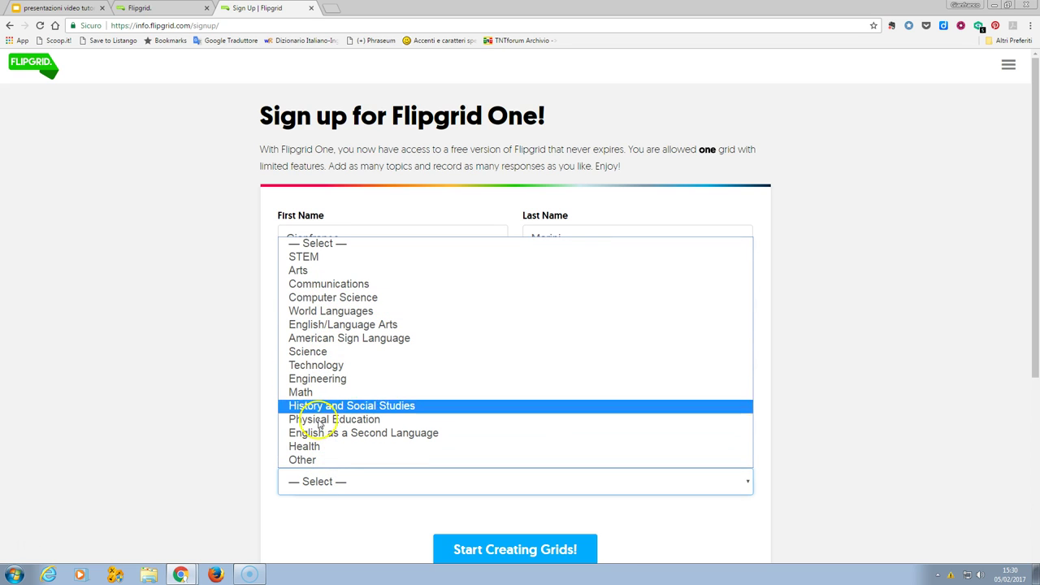
{"action": "left_click", "coordinate": [322, 459]}
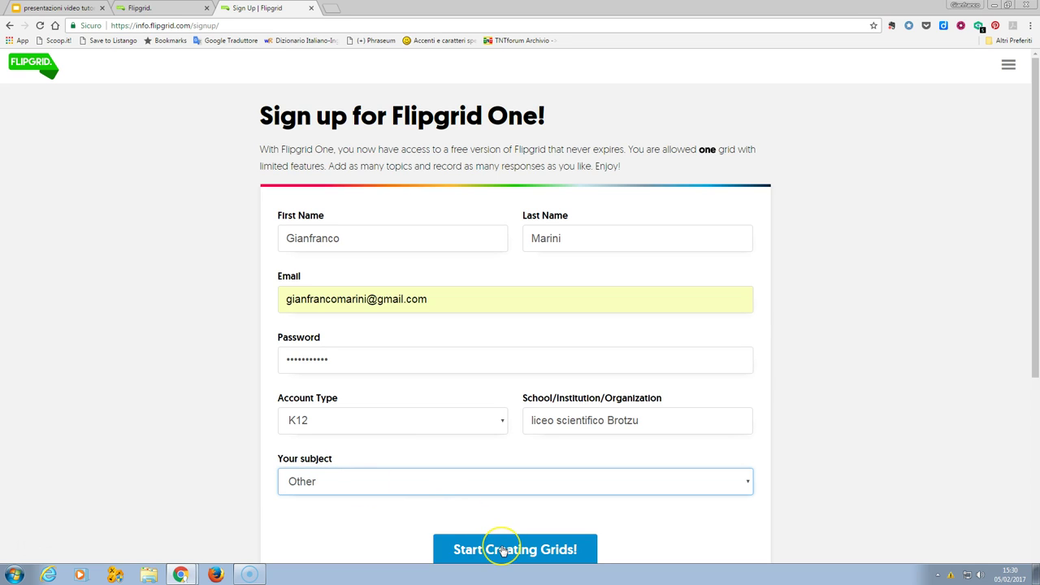
{"action": "left_click", "coordinate": [551, 559]}
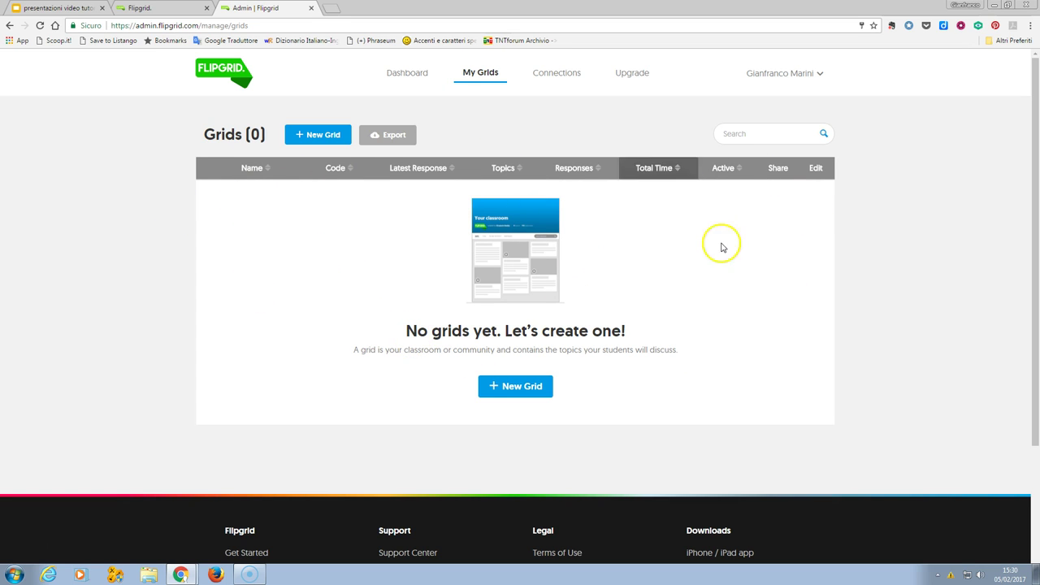
Start a new grid and name it "prova Grid"
{"action": "left_click", "coordinate": [389, 256]}
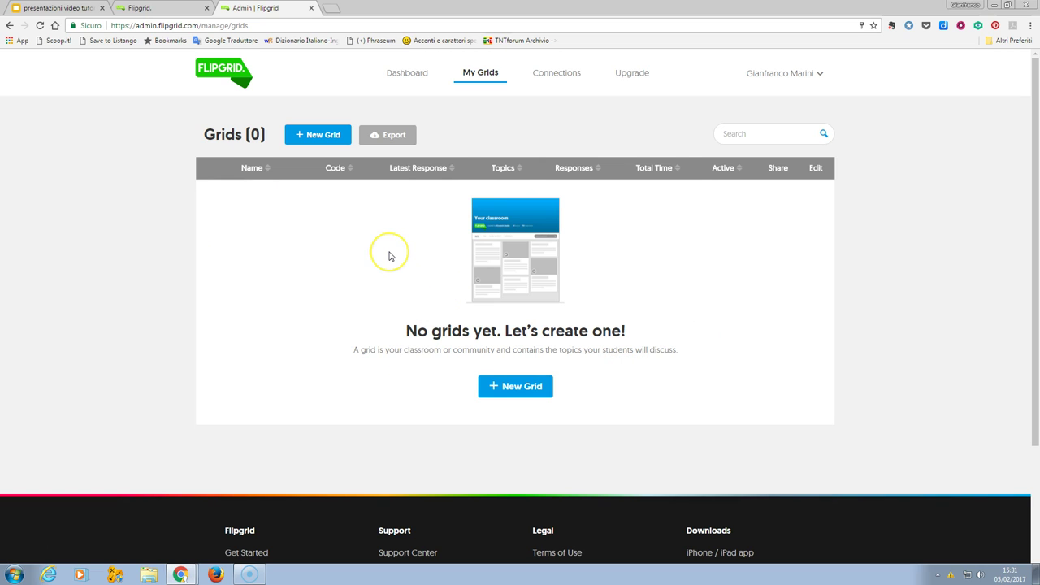
{"action": "left_click", "coordinate": [535, 394]}
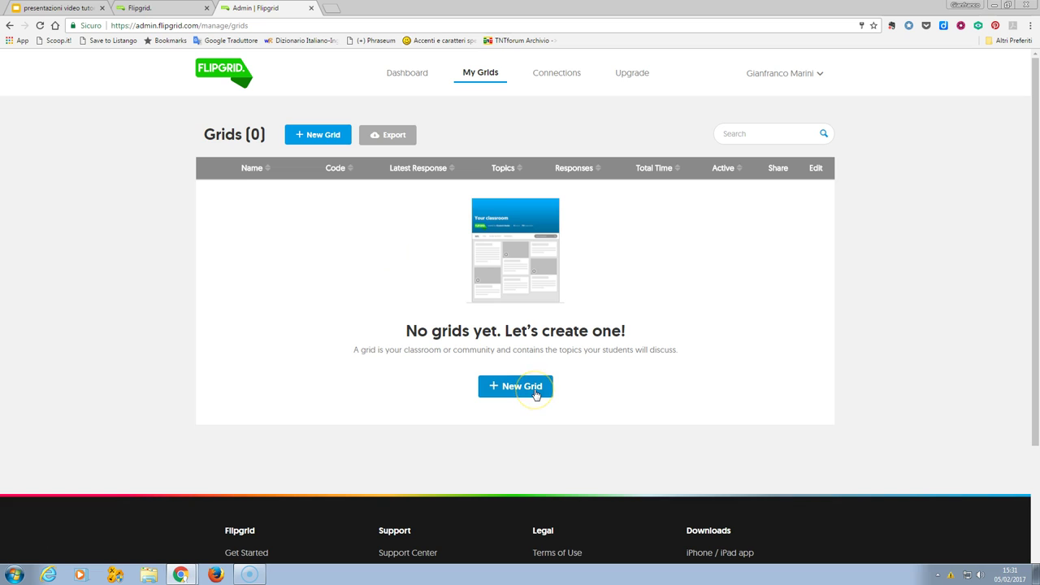
{"action": "left_click", "coordinate": [534, 390]}
{"action": "left_click", "coordinate": [320, 138]}
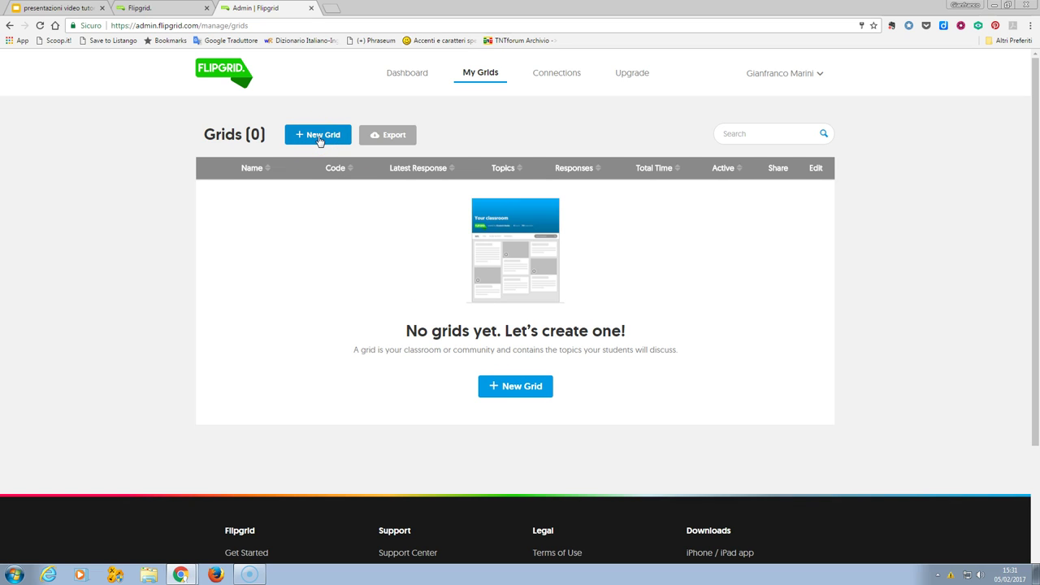
{"action": "left_click", "coordinate": [315, 136]}
{"action": "left_click", "coordinate": [307, 137]}
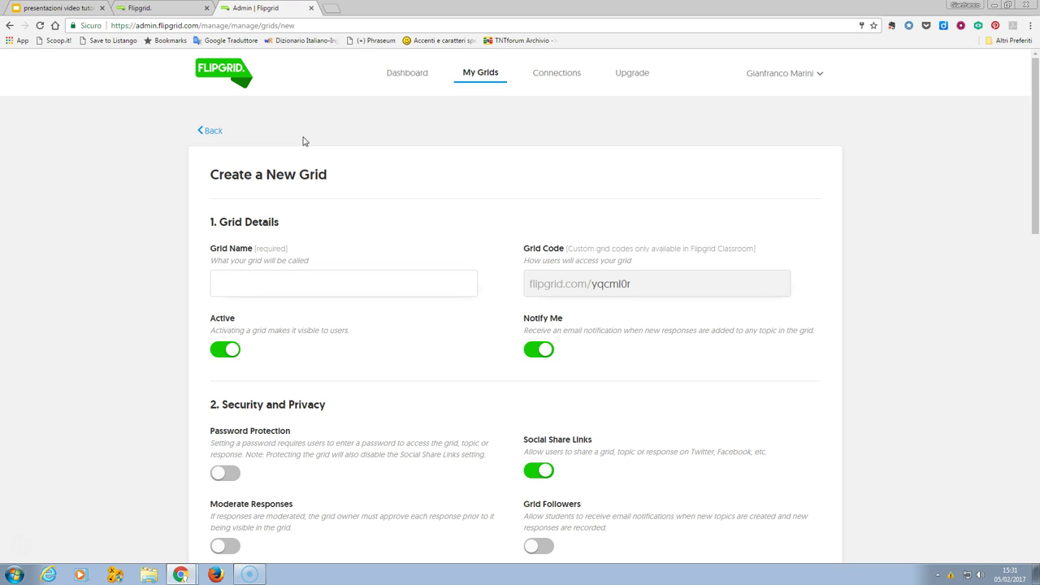
{"action": "left_click", "coordinate": [244, 286]}
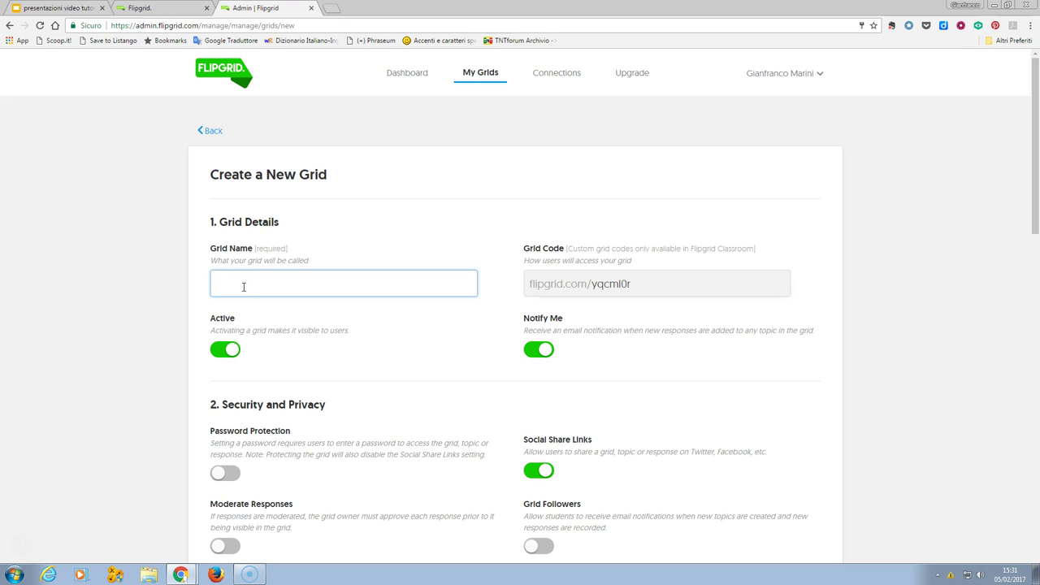
{"action": "type", "text": "prova Grid"}
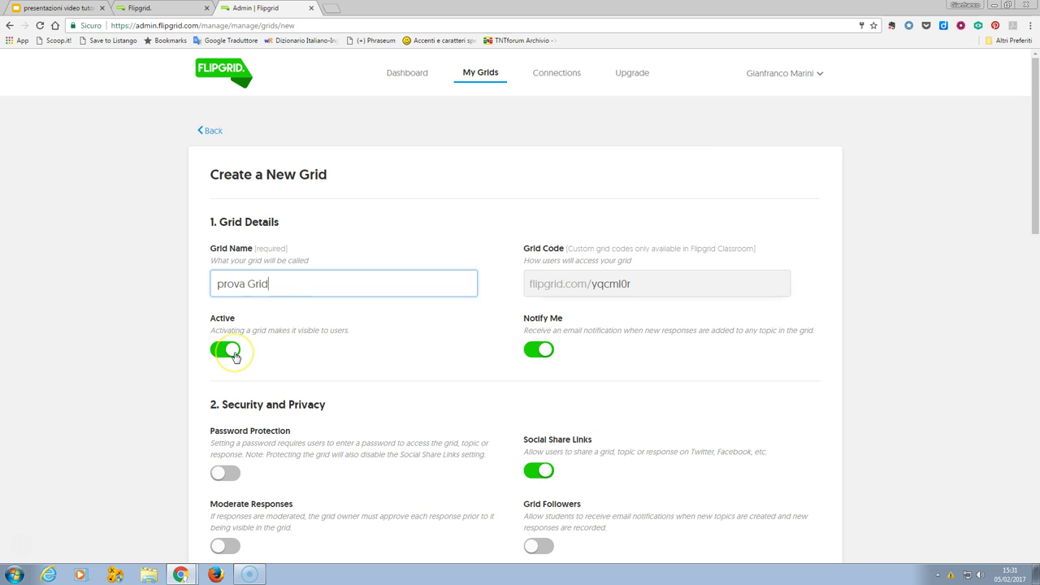
Turn on Moderate Responses in the grid's security and privacy settings
{"action": "scroll", "coordinate": [234, 358], "scroll_direction": "down", "scroll_amount": 1}
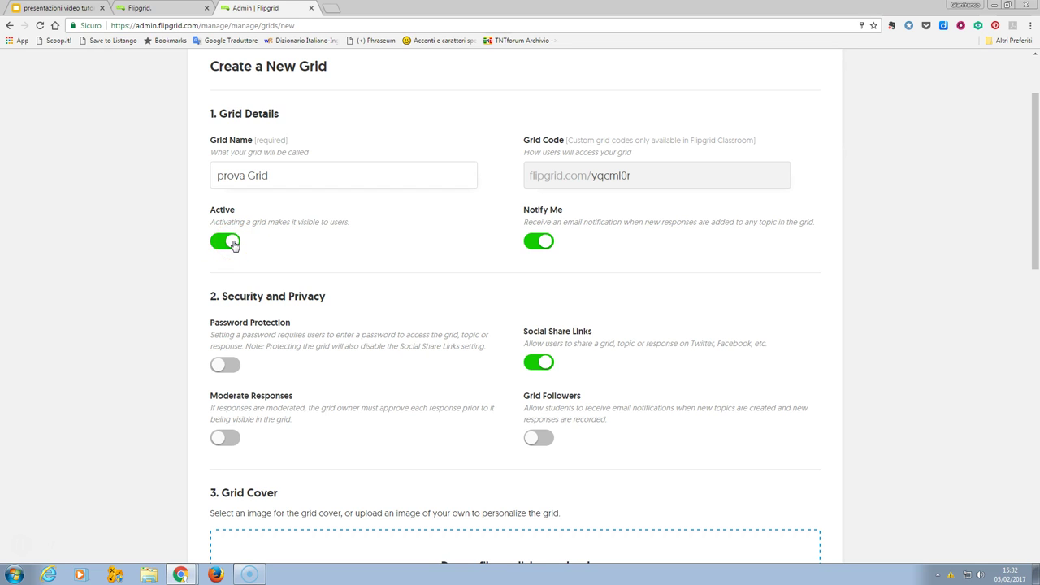
{"action": "left_click", "coordinate": [233, 243]}
{"action": "left_click", "coordinate": [233, 247]}
{"action": "left_click", "coordinate": [534, 365]}
{"action": "left_click", "coordinate": [537, 365]}
{"action": "left_click", "coordinate": [233, 447]}
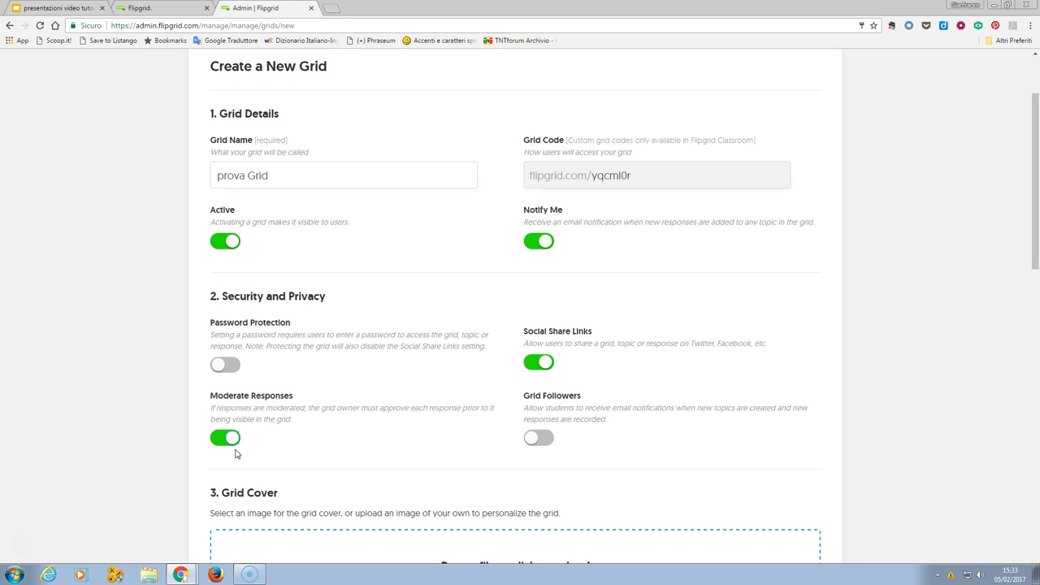
{"action": "left_click", "coordinate": [537, 443]}
{"action": "left_click", "coordinate": [556, 439]}
Upload the binary-code JPEG from the Downloads folder as the grid cover and crop it with the default frame
{"action": "scroll", "coordinate": [557, 440], "scroll_direction": "down", "scroll_amount": 7}
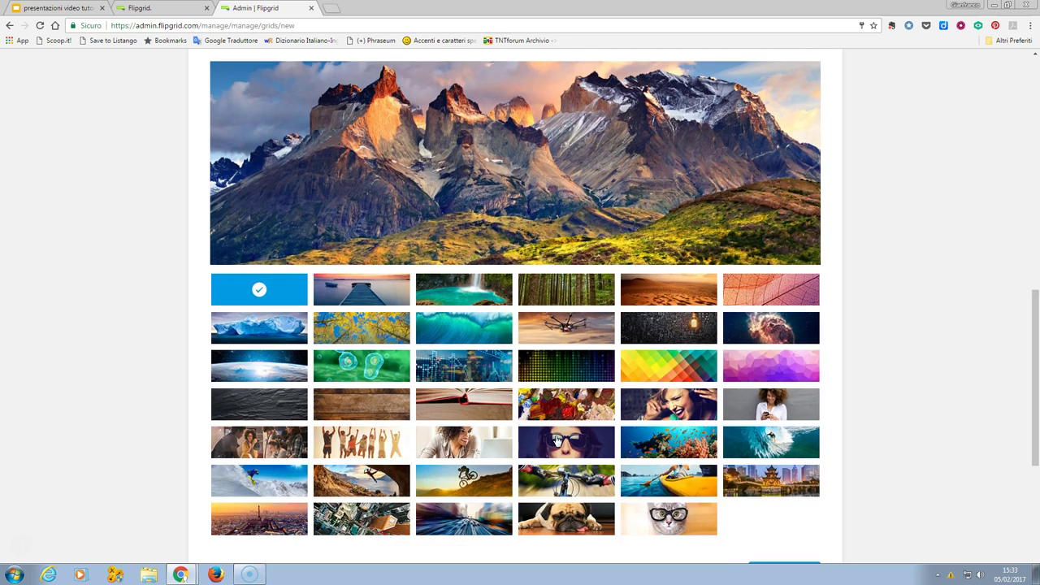
{"action": "scroll", "coordinate": [557, 440], "scroll_direction": "down", "scroll_amount": 1}
{"action": "left_click", "coordinate": [654, 321]}
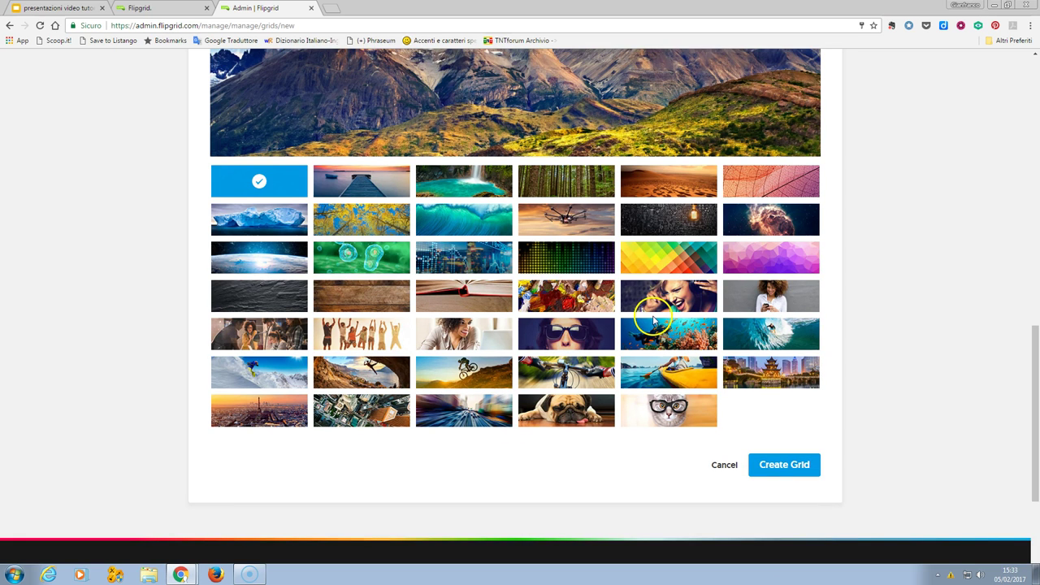
{"action": "scroll", "coordinate": [580, 334], "scroll_direction": "up", "scroll_amount": 4}
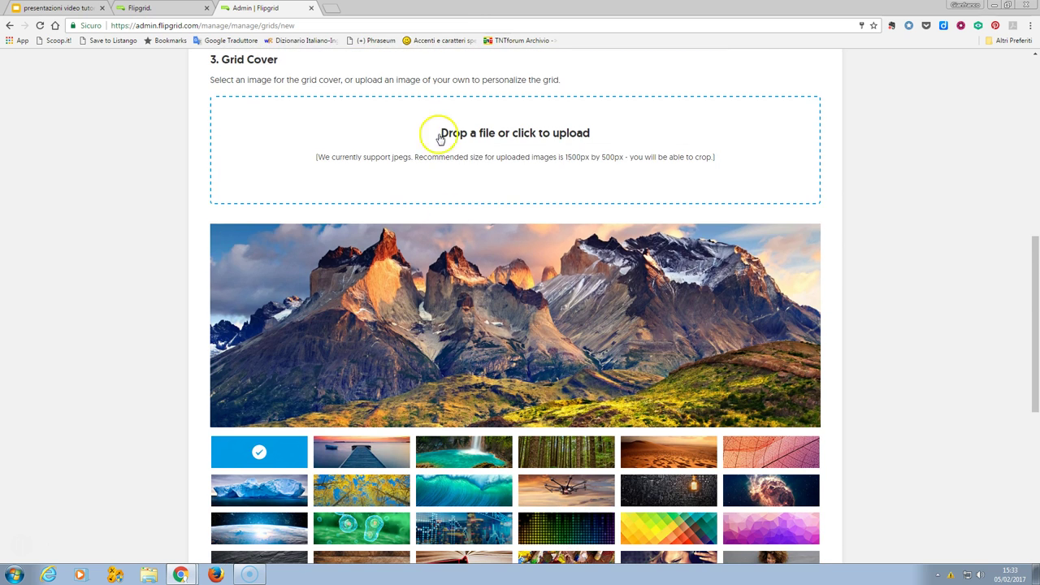
{"action": "left_click", "coordinate": [440, 138]}
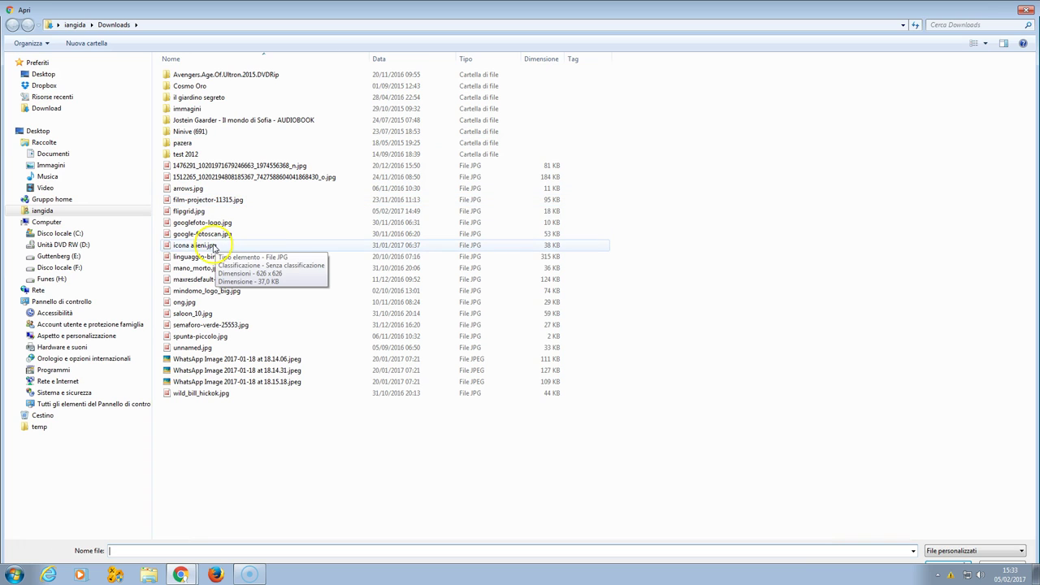
{"action": "double_click", "coordinate": [209, 256]}
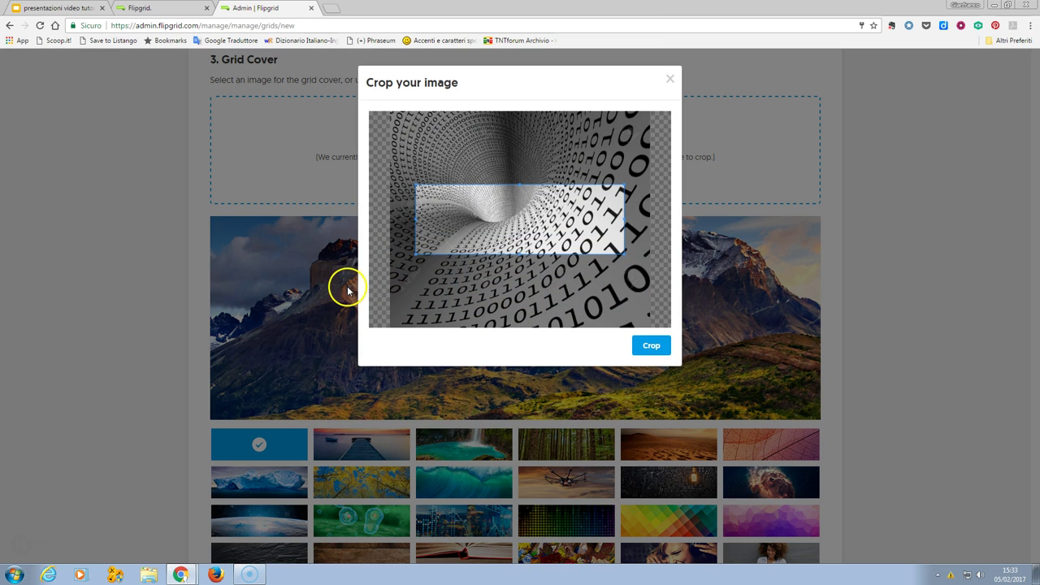
{"action": "left_click", "coordinate": [667, 356]}
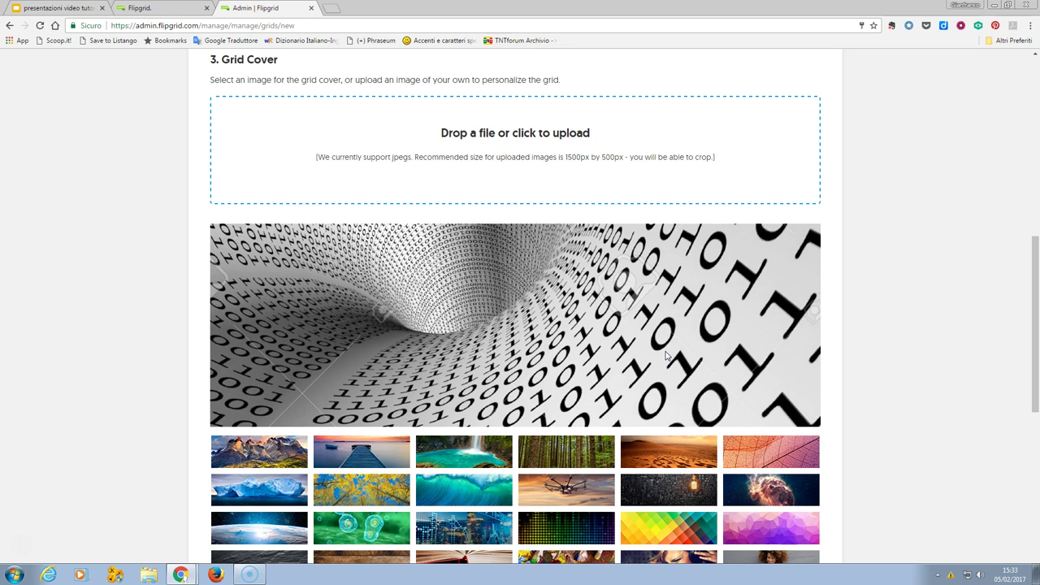
Create the grid with these settings and dismiss the message that it is ready
{"action": "scroll", "coordinate": [858, 303], "scroll_direction": "down", "scroll_amount": 3}
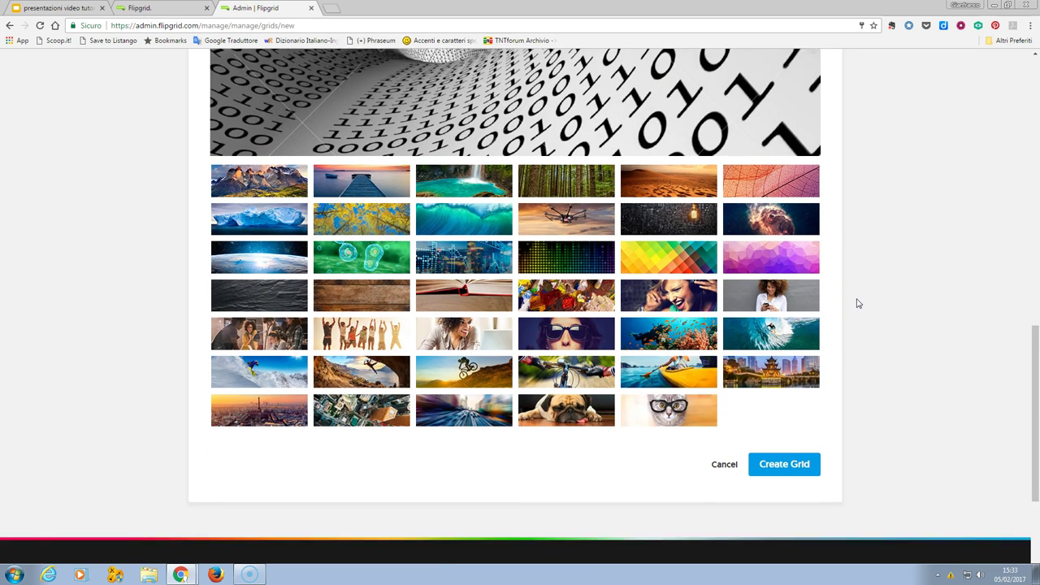
{"action": "scroll", "coordinate": [856, 303], "scroll_direction": "down", "scroll_amount": 1}
{"action": "left_click", "coordinate": [806, 422]}
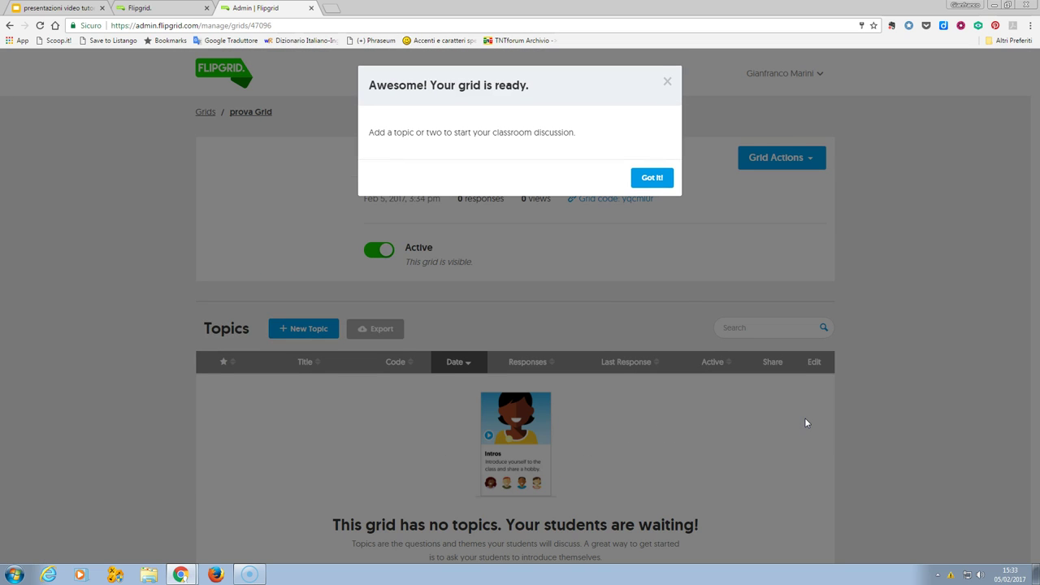
{"action": "left_click", "coordinate": [669, 213]}
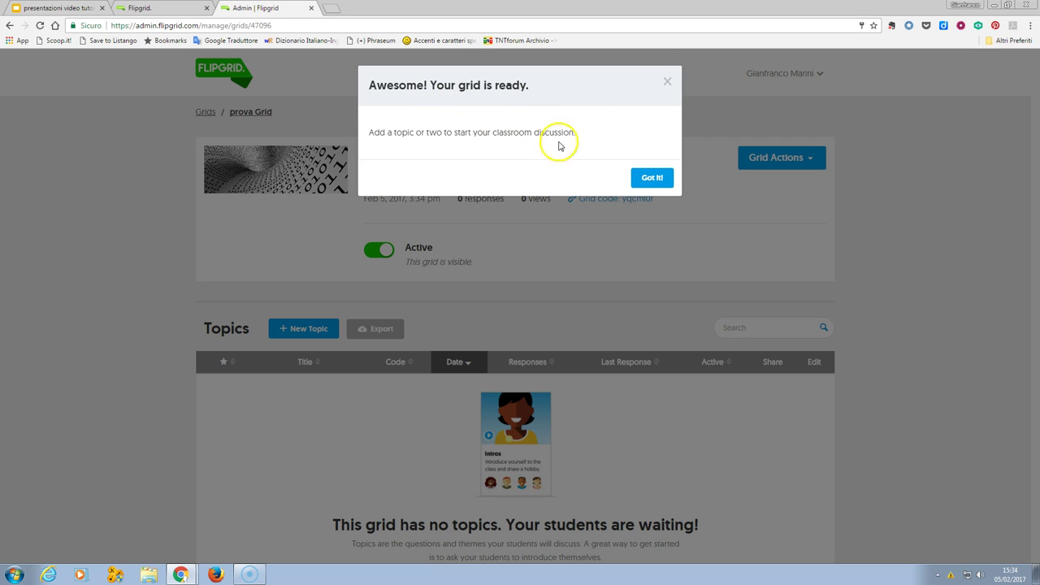
{"action": "left_click", "coordinate": [636, 179]}
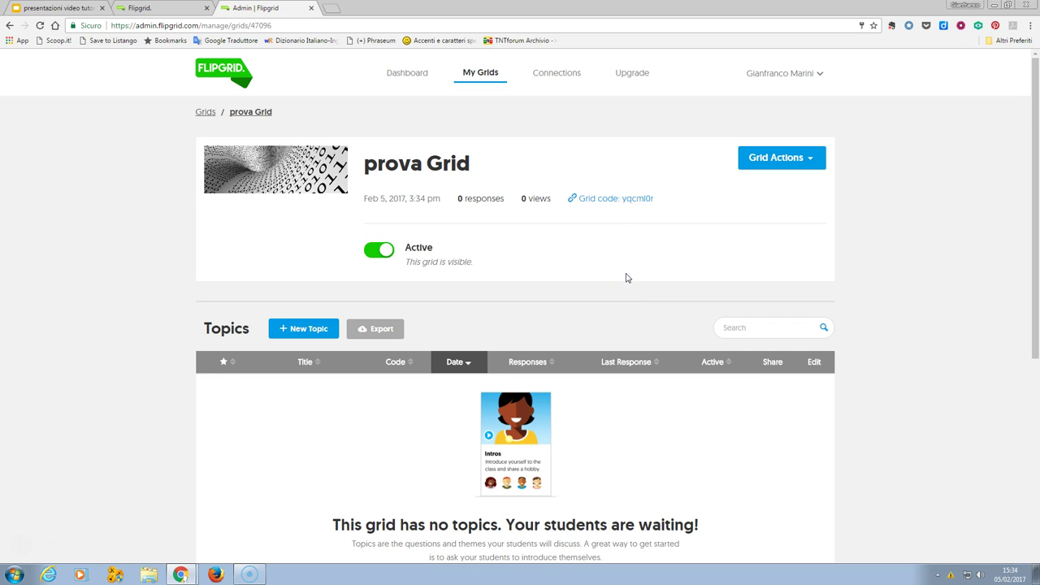
Start a new topic in prova Grid and title it "storia: argomento 1"
{"action": "scroll", "coordinate": [626, 278], "scroll_direction": "down", "scroll_amount": 1}
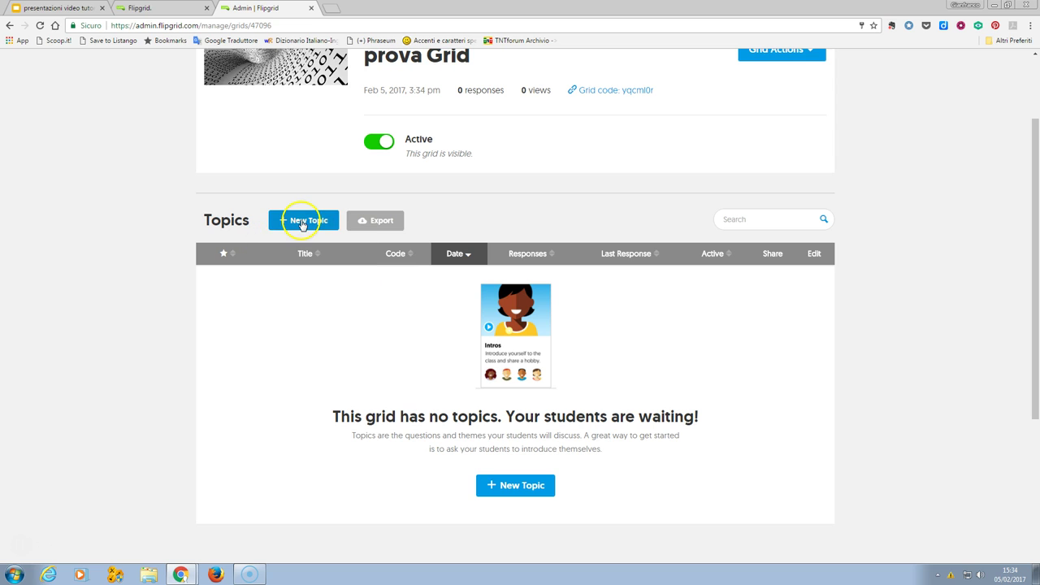
{"action": "scroll", "coordinate": [313, 228], "scroll_direction": "up", "scroll_amount": 1}
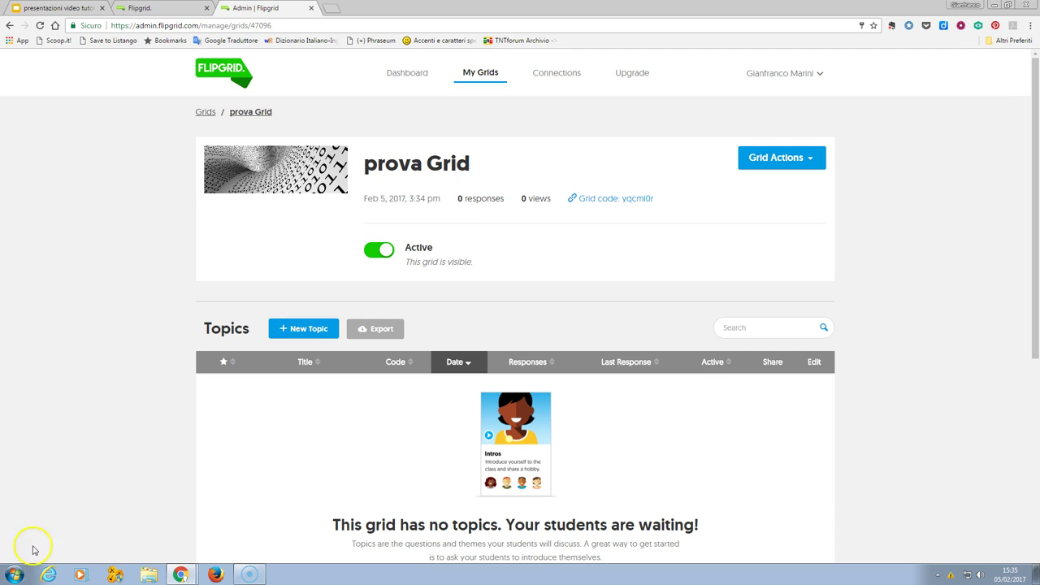
{"action": "left_click", "coordinate": [774, 162]}
{"action": "scroll", "coordinate": [532, 300], "scroll_direction": "down", "scroll_amount": 2}
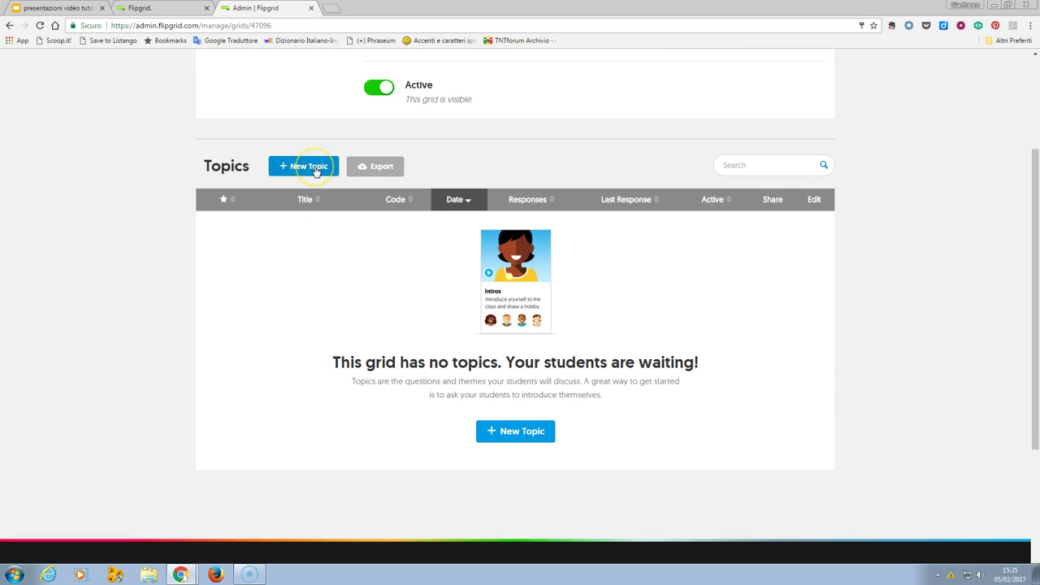
{"action": "left_click", "coordinate": [315, 170]}
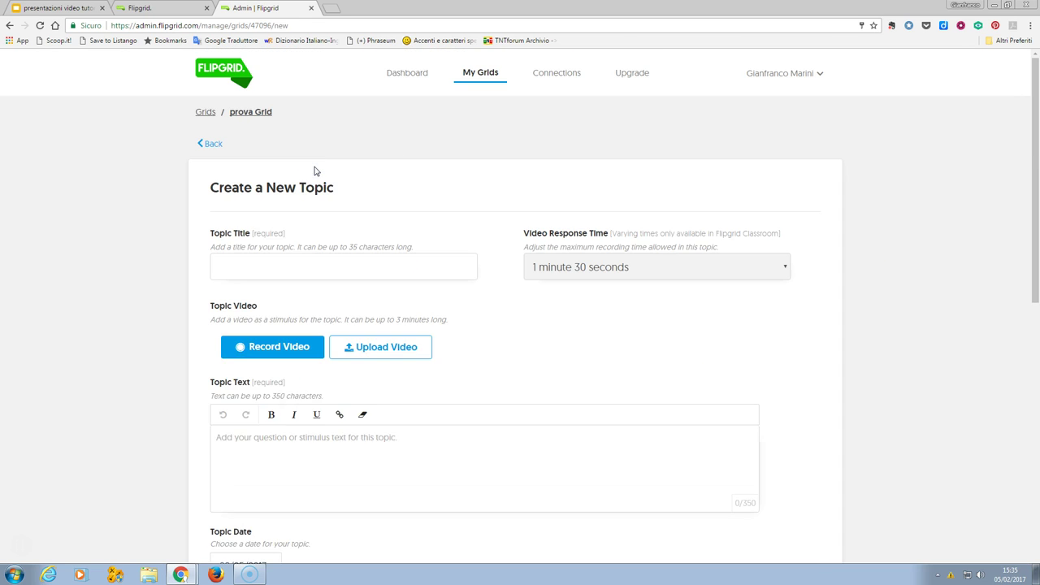
{"action": "left_click", "coordinate": [441, 120]}
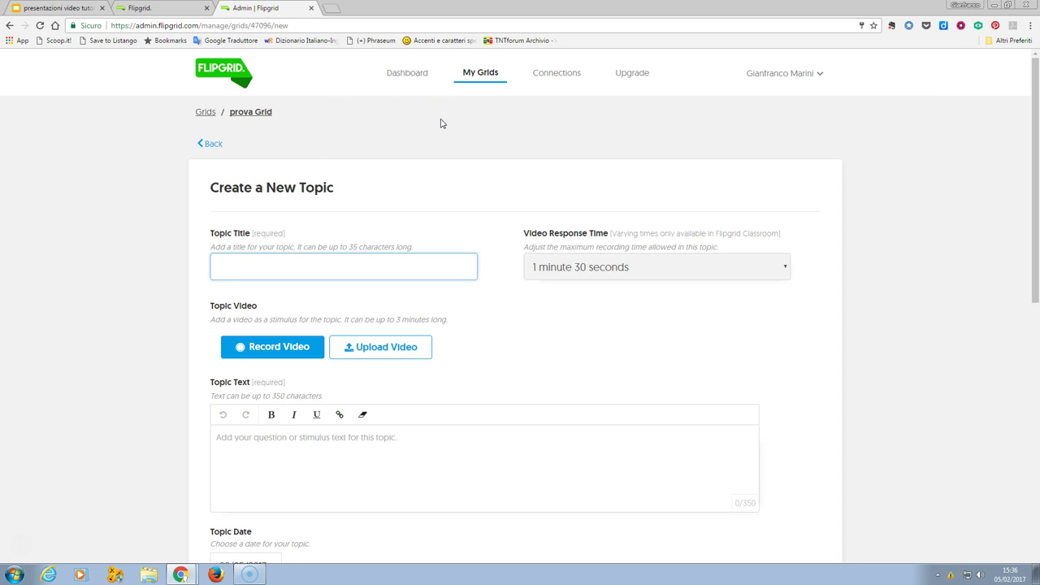
{"action": "left_click", "coordinate": [261, 266]}
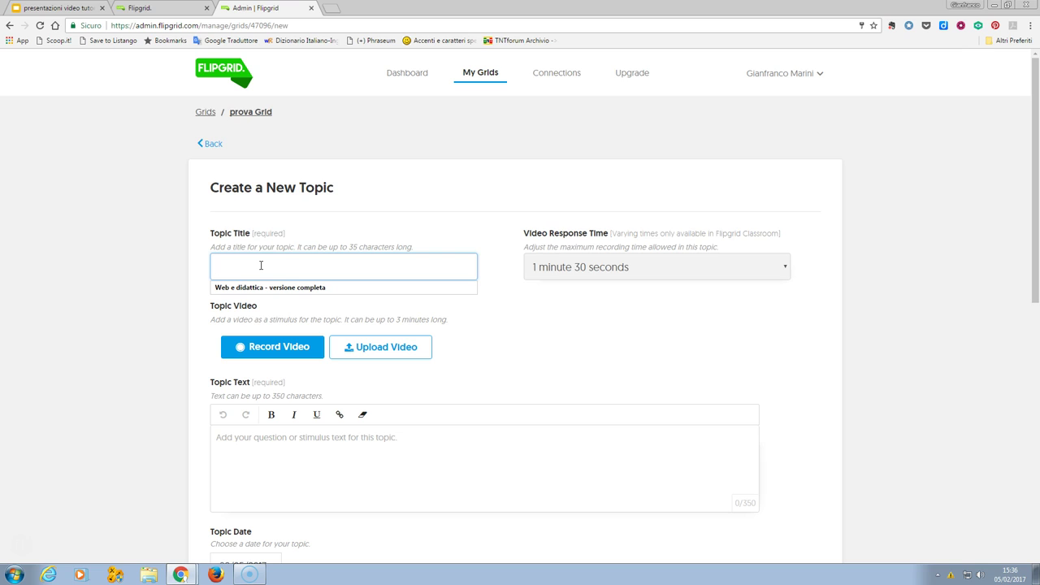
{"action": "type", "text": "storias"}
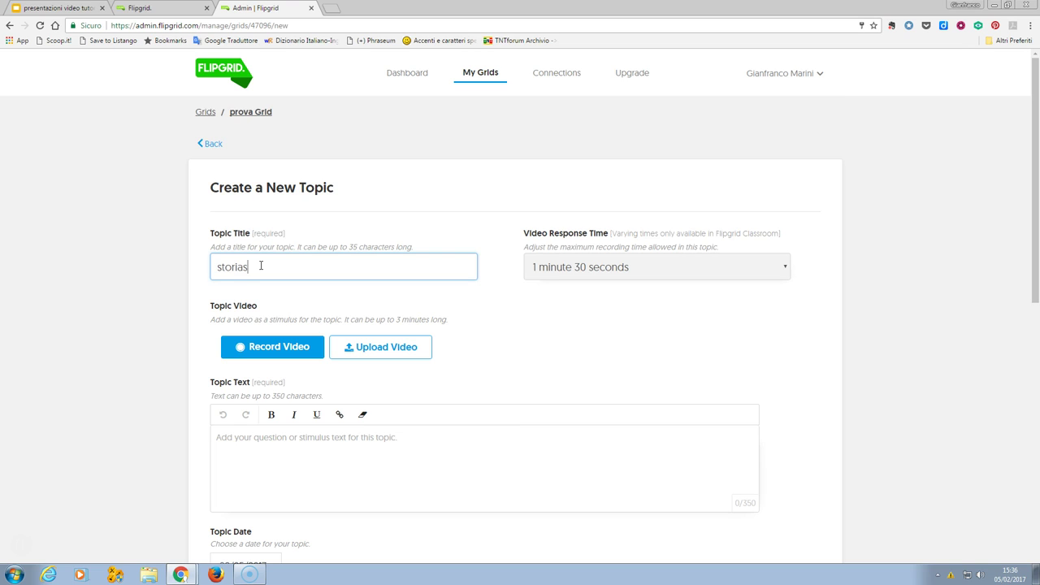
{"action": "key", "text": "BackSpace"}
{"action": "type", "text": ": argomento 1"}
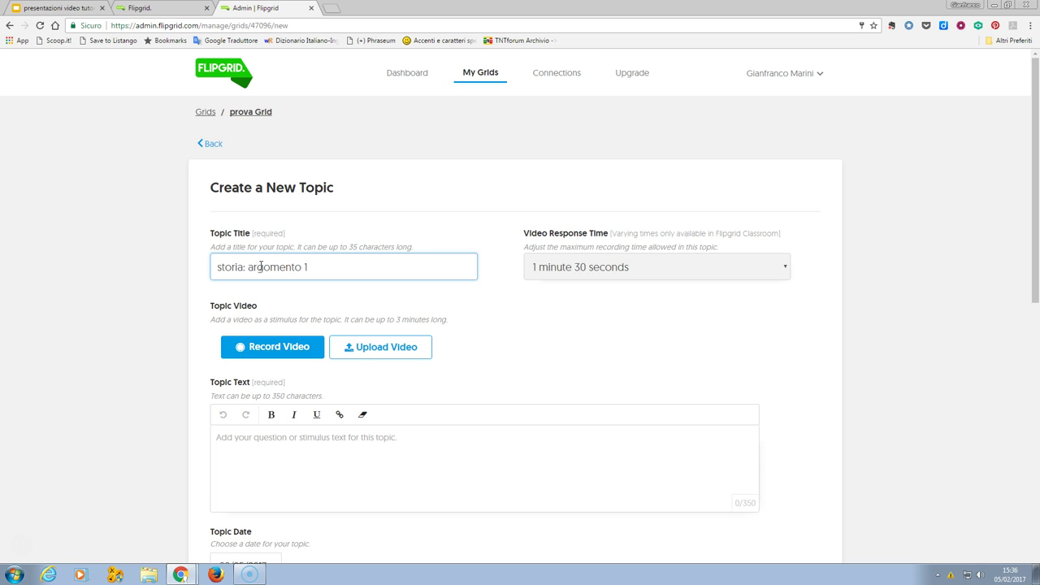
Try to change the topic's maximum video response time
{"action": "left_click", "coordinate": [614, 271]}
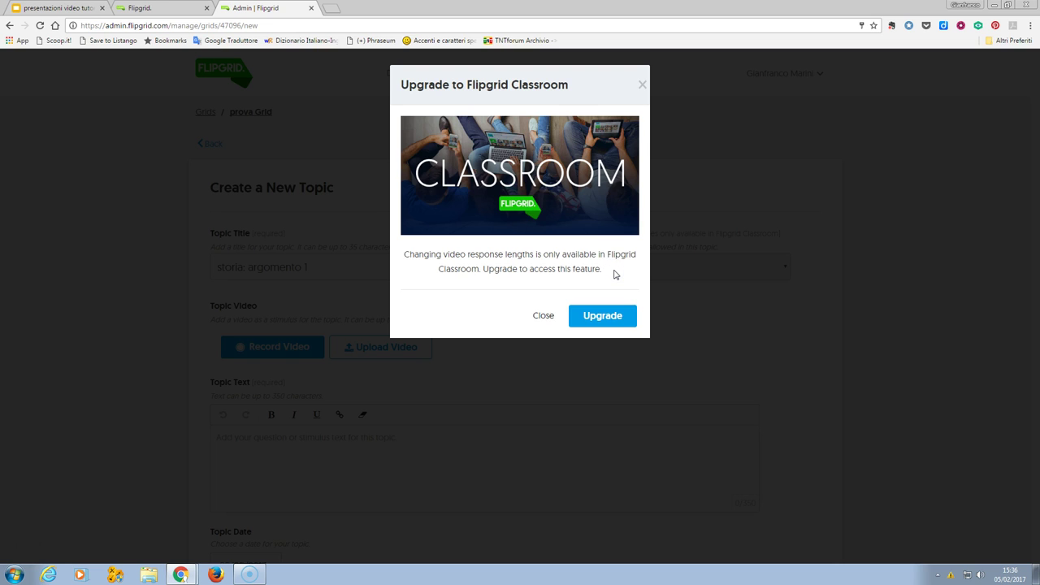
{"action": "left_click", "coordinate": [641, 86]}
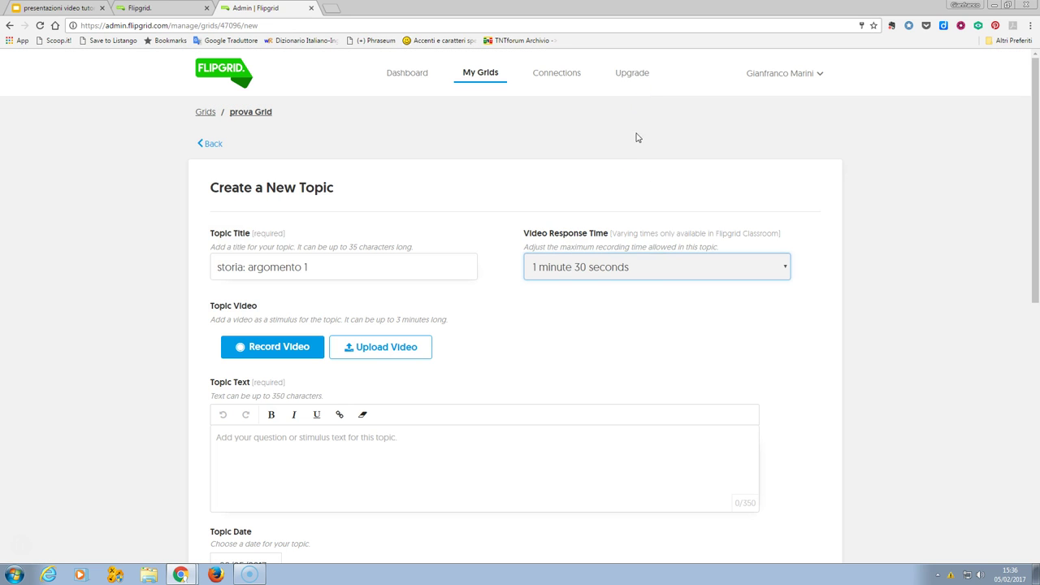
{"action": "left_click", "coordinate": [670, 276]}
Enter "presentatevi agli altri partecipanti" as the topic text
{"action": "left_click", "coordinate": [279, 434]}
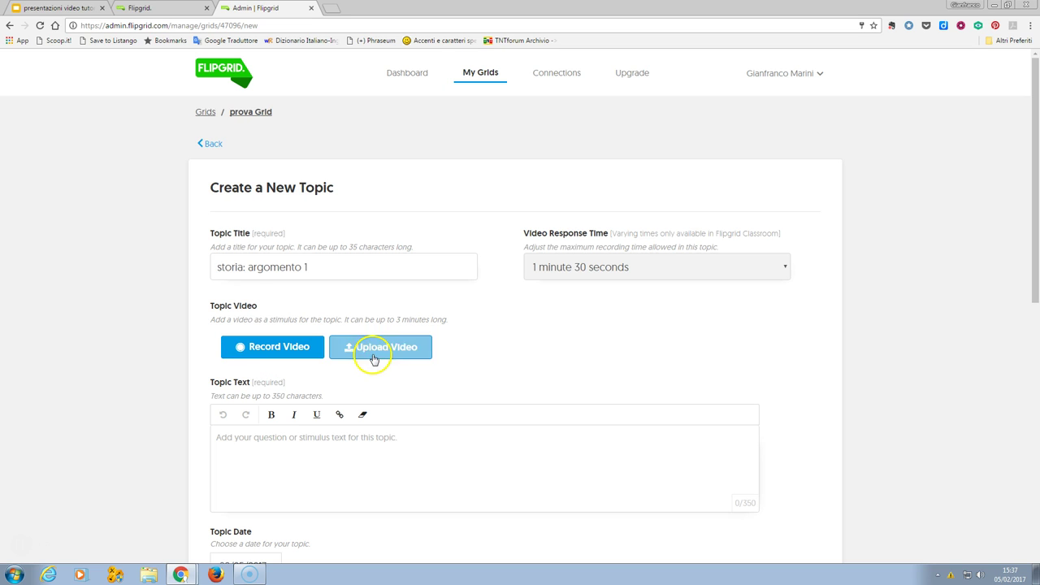
{"action": "scroll", "coordinate": [292, 390], "scroll_direction": "down", "scroll_amount": 2}
{"action": "left_click", "coordinate": [274, 335]}
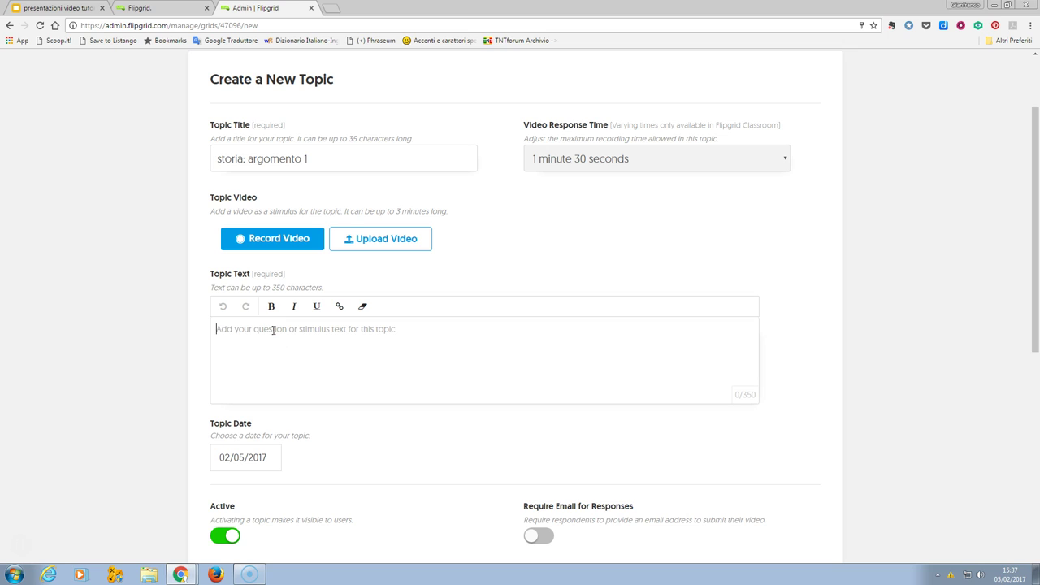
{"action": "type", "text": "present"}
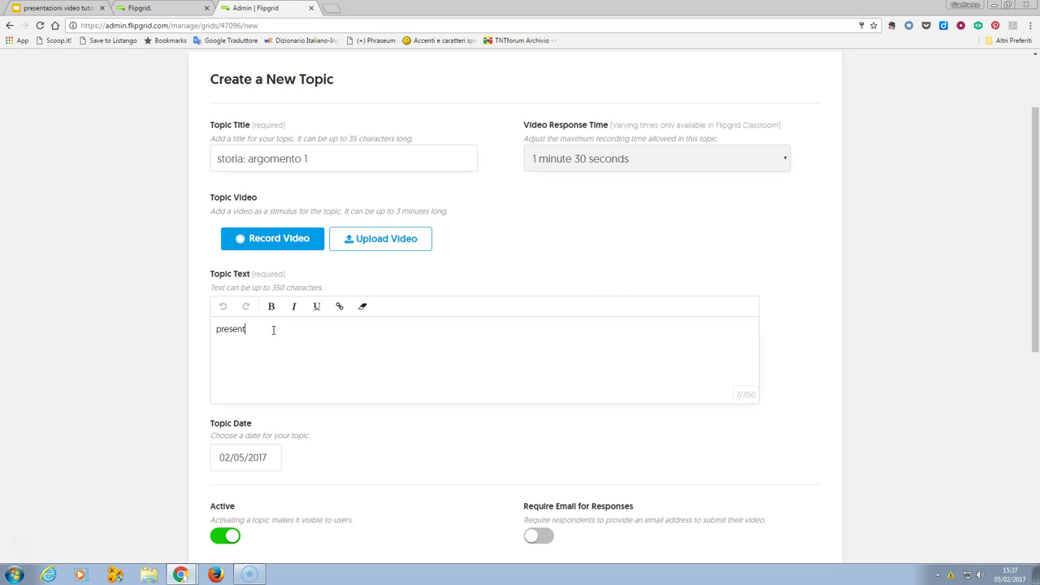
{"action": "type", "text": "atevi agli altri partecipanti"}
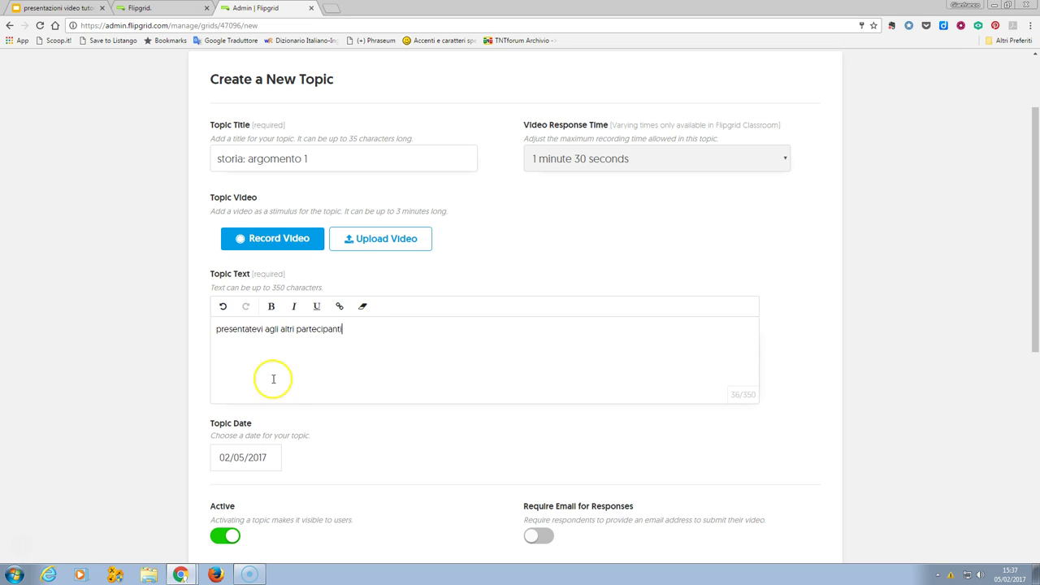
Create the topic, keeping it active with video likes and video views on, and dismiss the message that it is ready
{"action": "scroll", "coordinate": [281, 394], "scroll_direction": "down", "scroll_amount": 1}
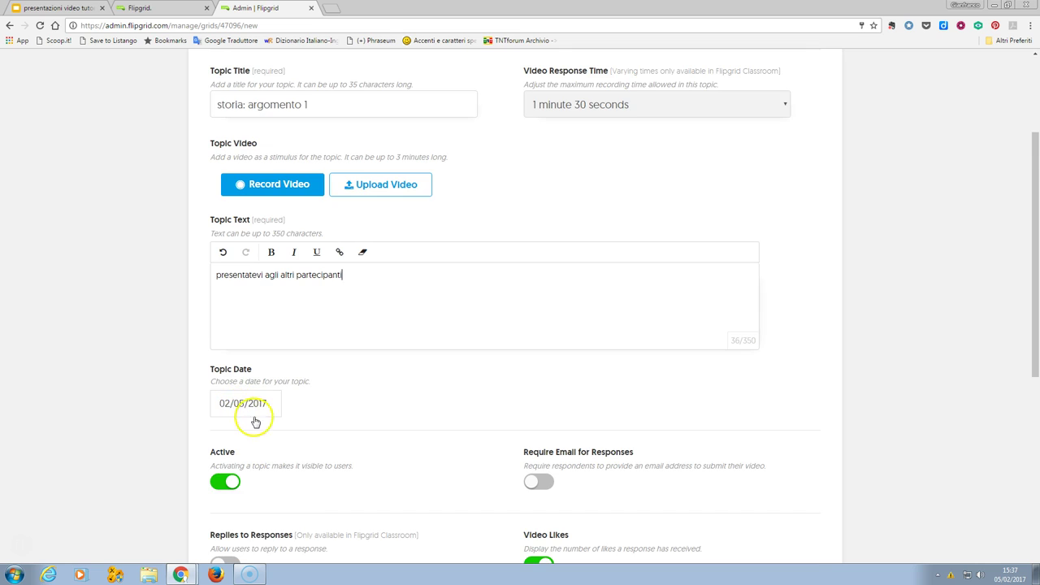
{"action": "scroll", "coordinate": [255, 419], "scroll_direction": "down", "scroll_amount": 2}
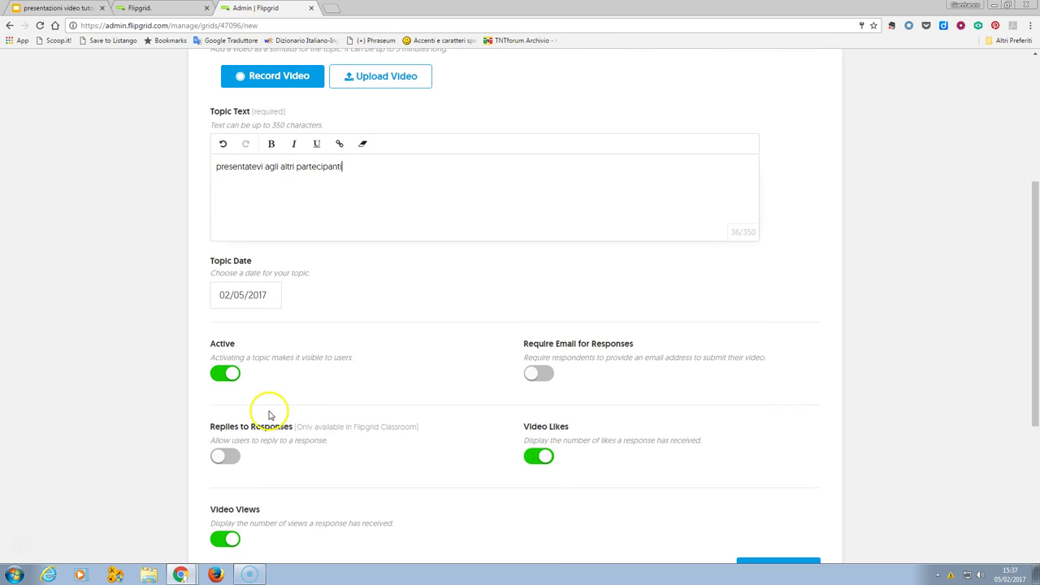
{"action": "left_click", "coordinate": [235, 380]}
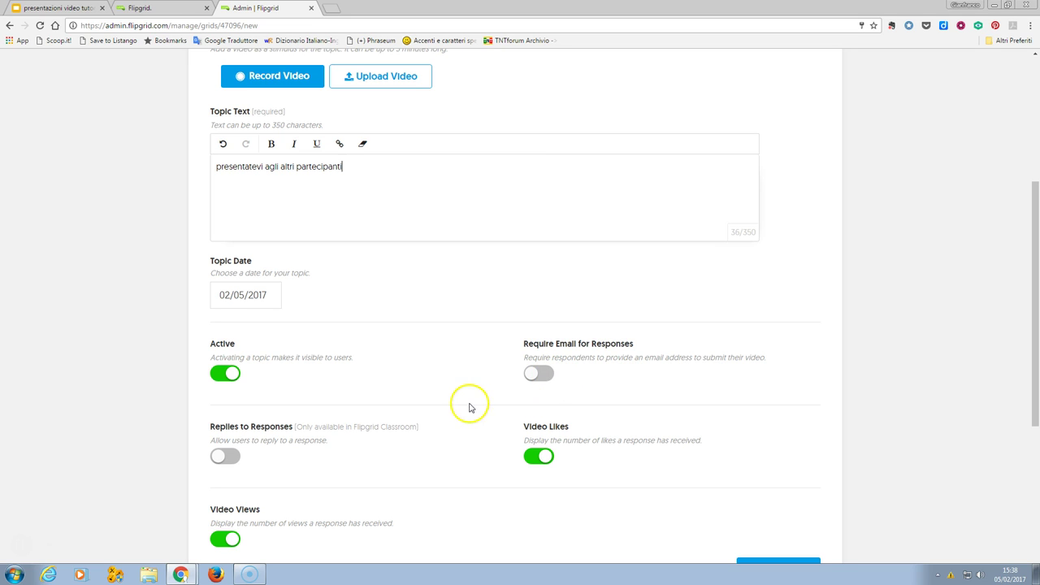
{"action": "scroll", "coordinate": [406, 416], "scroll_direction": "down", "scroll_amount": 2}
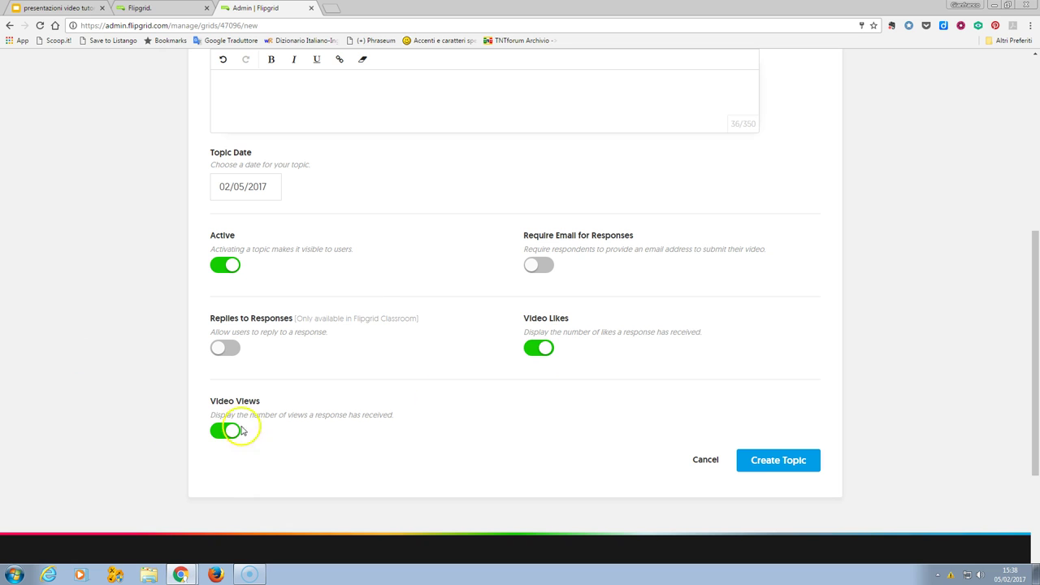
{"action": "scroll", "coordinate": [651, 335], "scroll_direction": "up", "scroll_amount": 3}
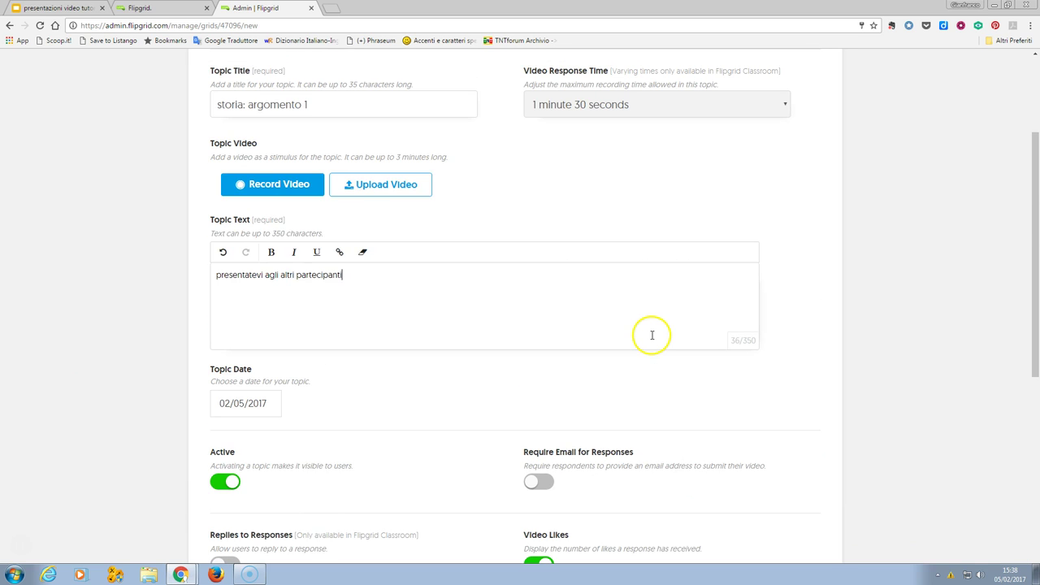
{"action": "scroll", "coordinate": [651, 335], "scroll_direction": "down", "scroll_amount": 4}
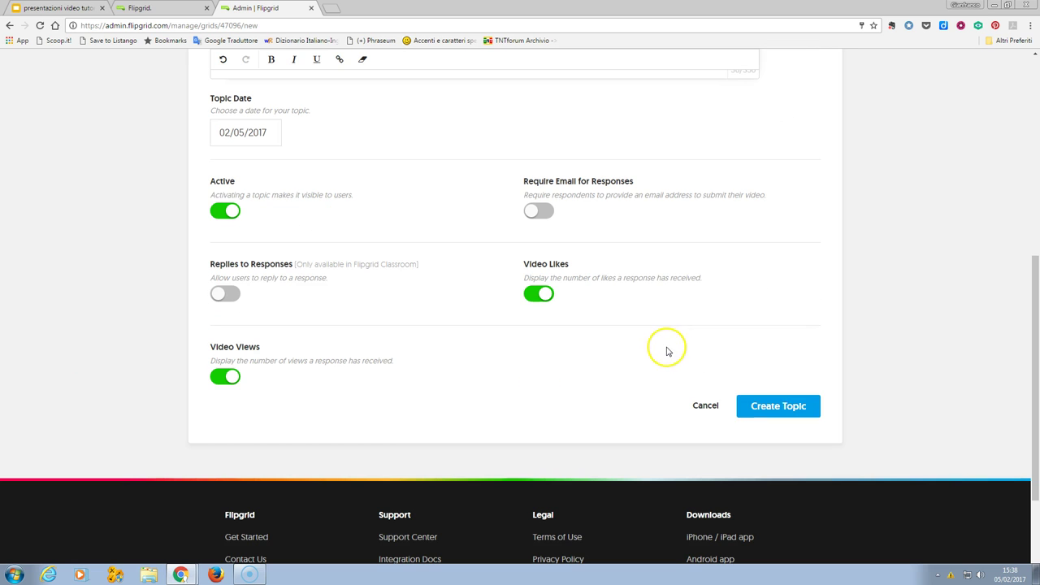
{"action": "left_click", "coordinate": [785, 410]}
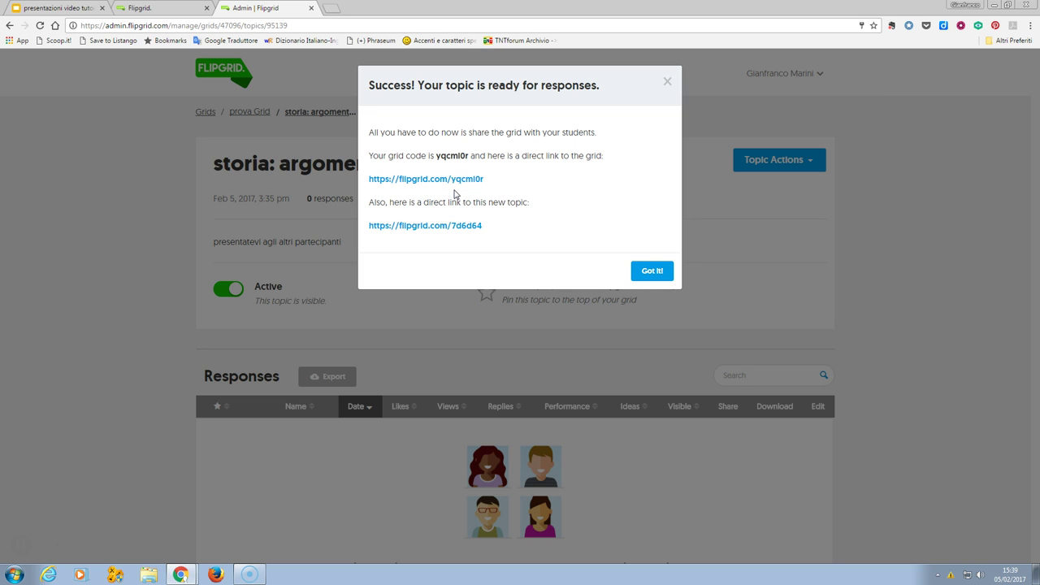
{"action": "left_click", "coordinate": [652, 271]}
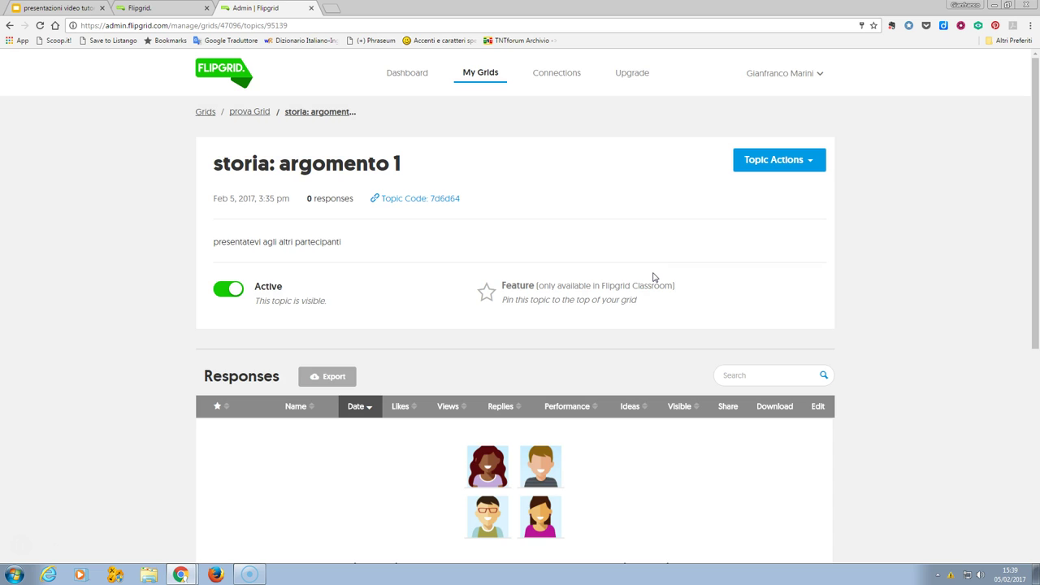
Follow the topic code link of "storia: argomento 1" and look over the topic's status and responses section
{"action": "scroll", "coordinate": [653, 277], "scroll_direction": "down", "scroll_amount": 1}
{"action": "left_click", "coordinate": [422, 149]}
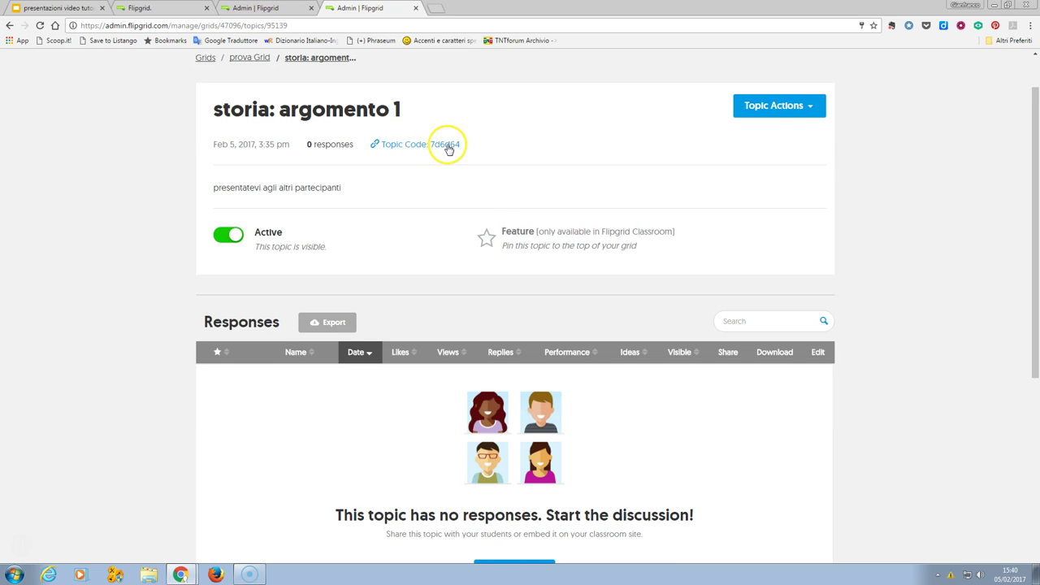
{"action": "scroll", "coordinate": [500, 210], "scroll_direction": "down", "scroll_amount": 2}
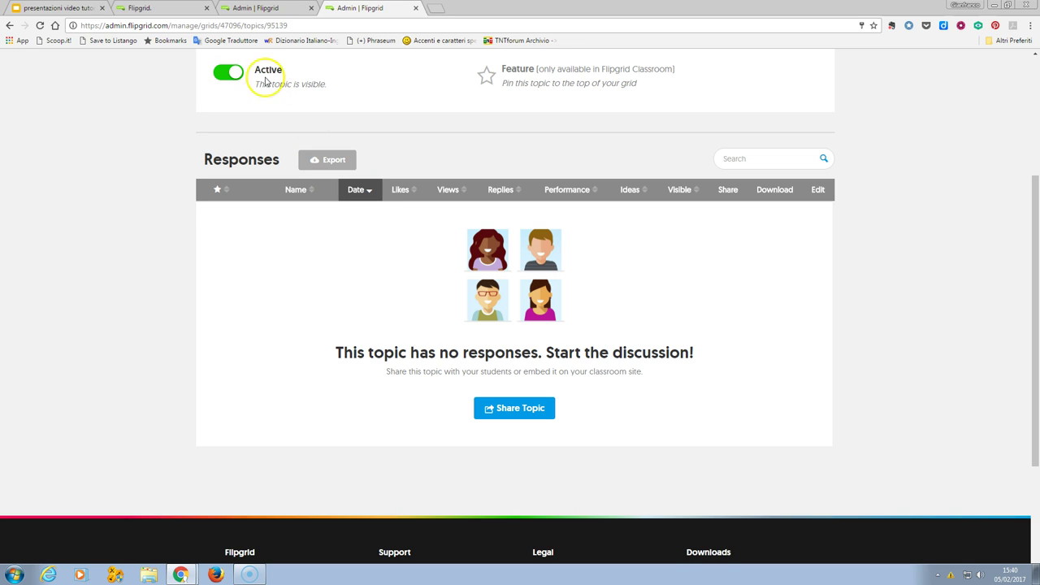
Switch to the Flipgrid information page and examine what the Flipgrid One and Flipgrid Classroom plans include
{"action": "left_click", "coordinate": [156, 8]}
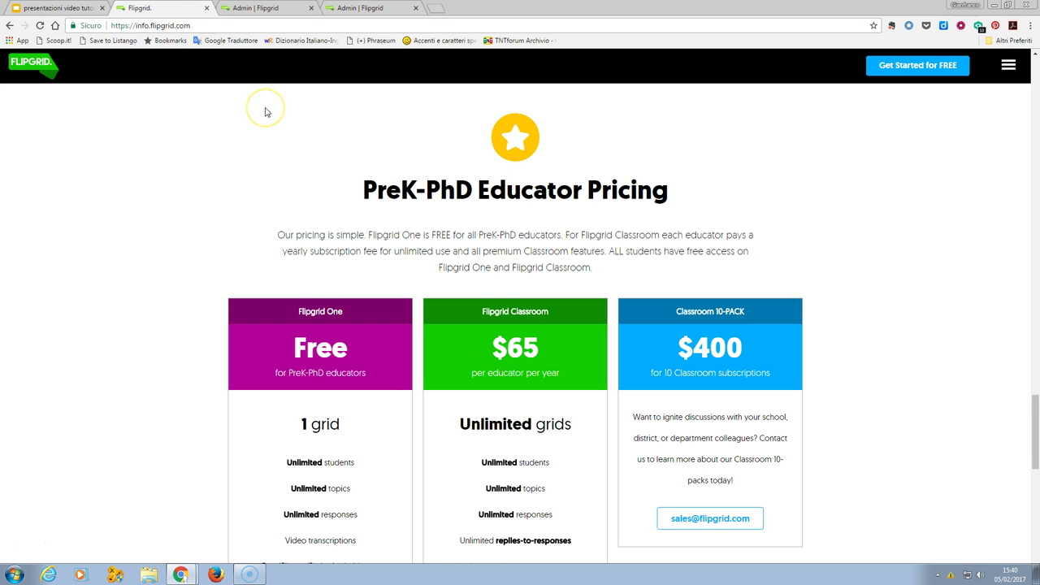
{"action": "scroll", "coordinate": [264, 112], "scroll_direction": "down", "scroll_amount": 1}
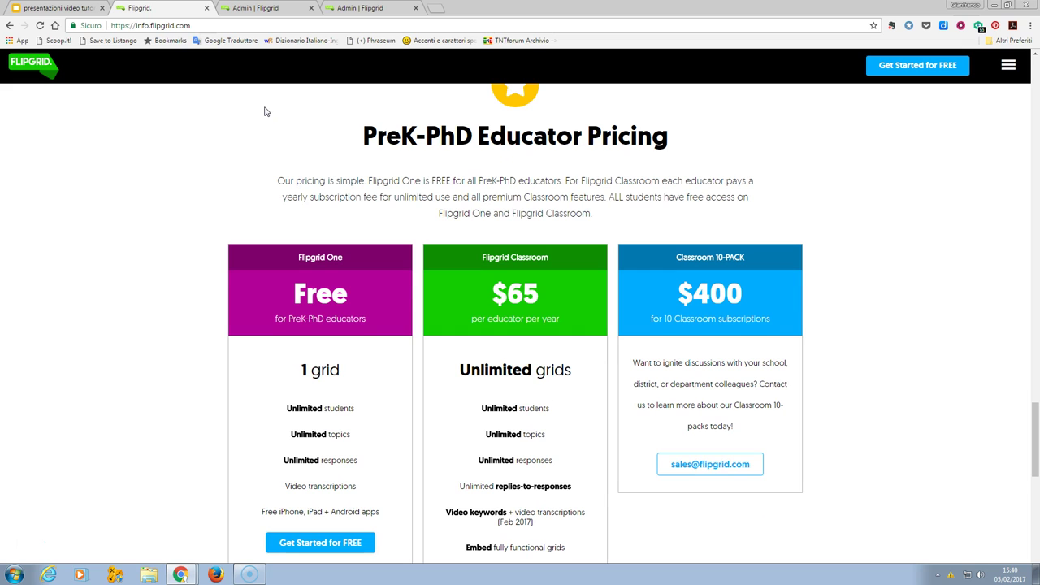
{"action": "scroll", "coordinate": [265, 112], "scroll_direction": "down", "scroll_amount": 1}
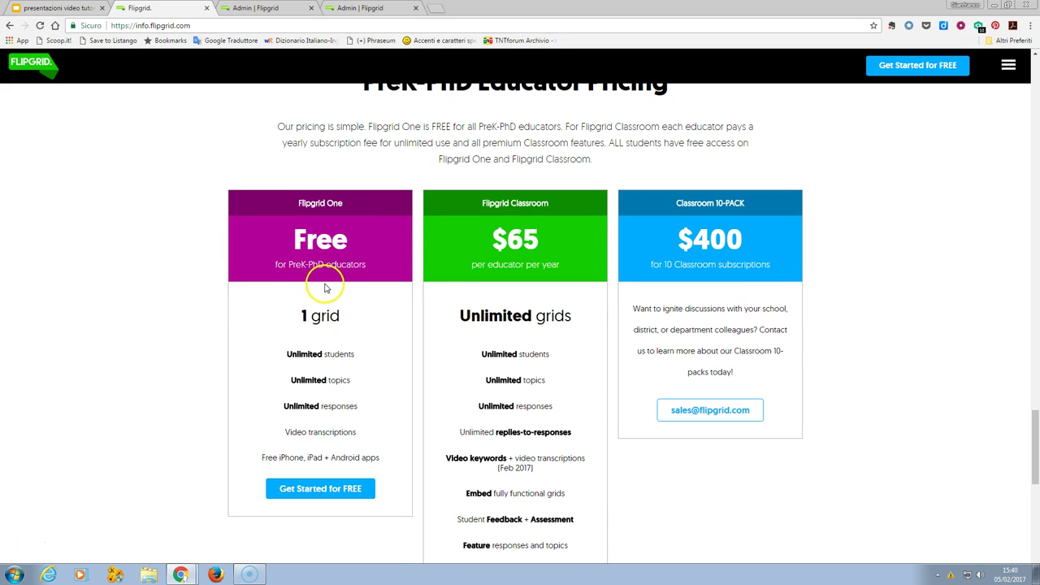